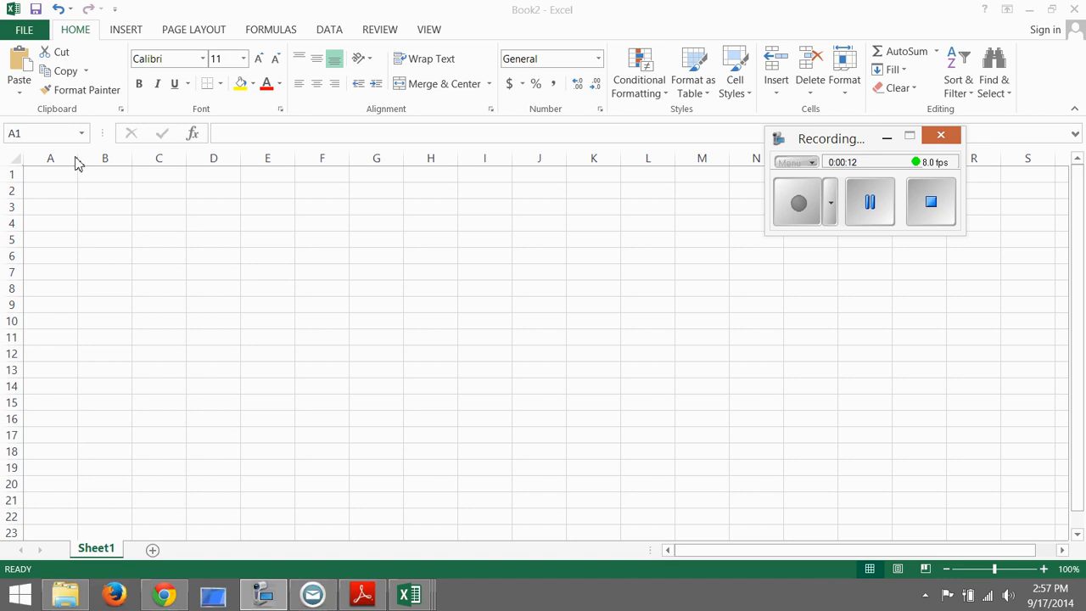
Widen columns A and B to about twice their width and make row 1 about four times as tall
click(77, 159)
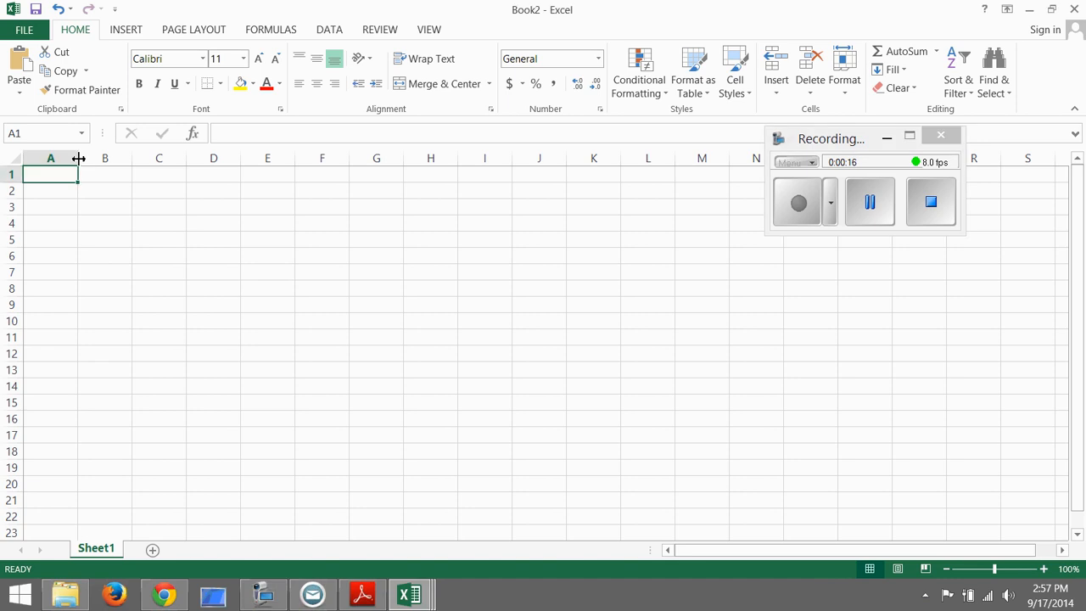
drag(78, 158, 246, 163)
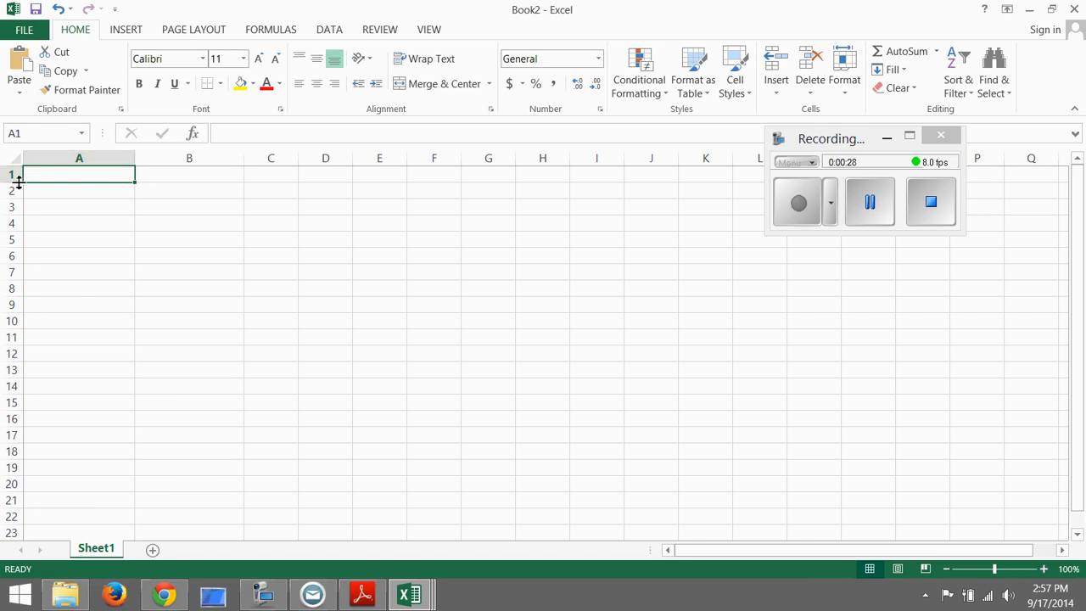
drag(19, 181, 21, 228)
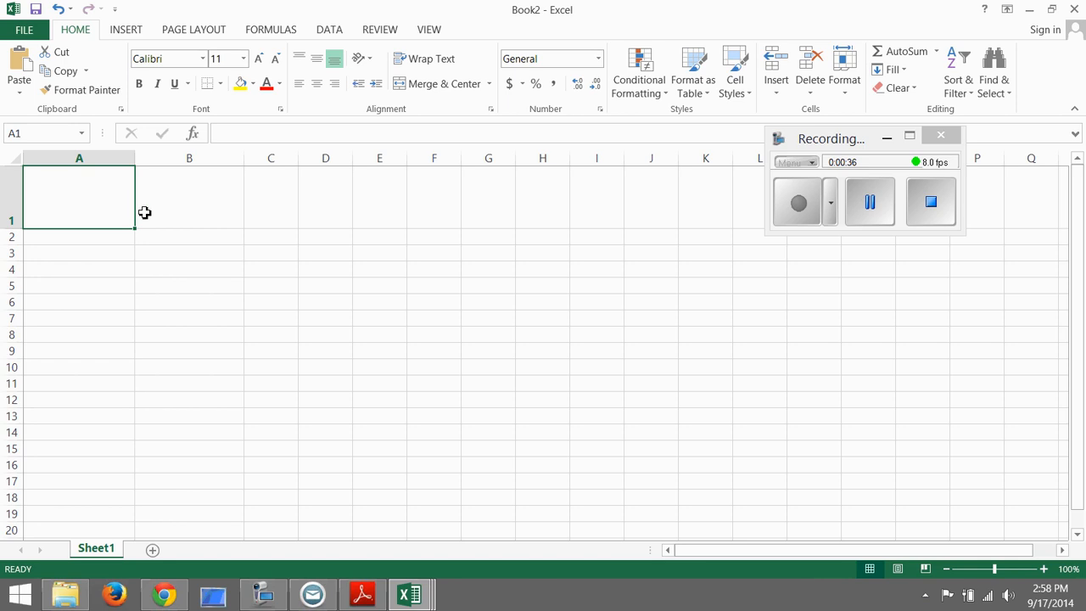
Preview the sheet in Page Layout view and return to Normal view
click(125, 30)
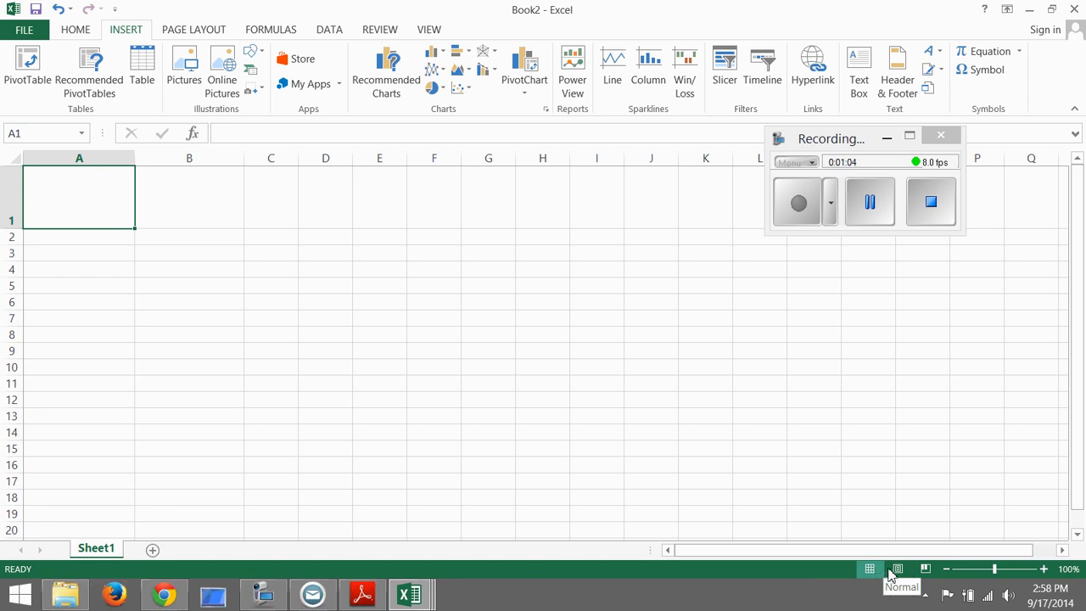
click(898, 571)
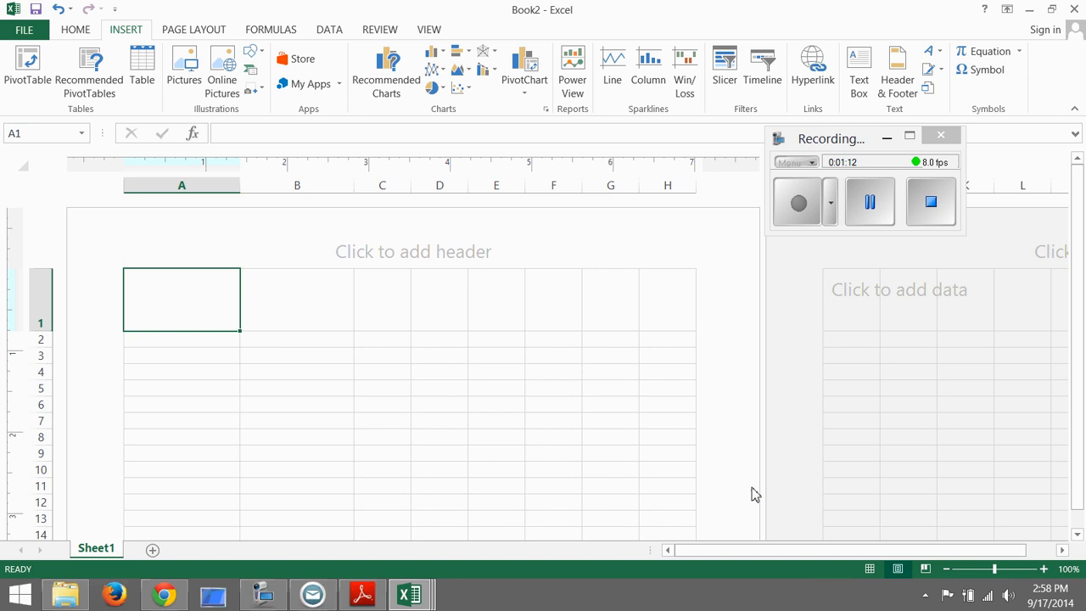
click(881, 571)
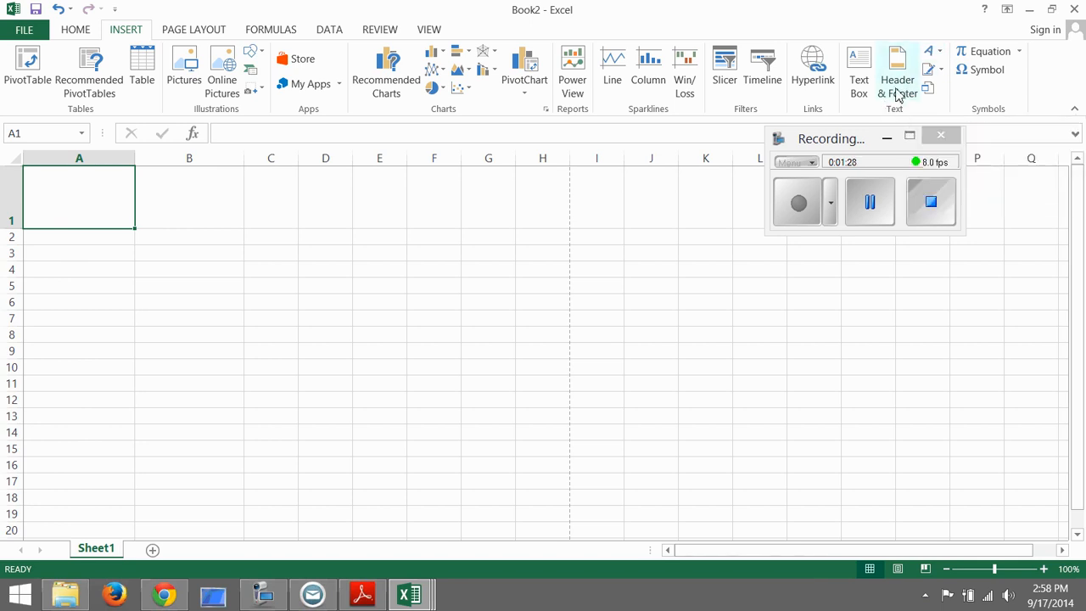
Insert a WordArt title in the white-fill, orange-outline style and move it over columns A to G, just below row 3
click(940, 53)
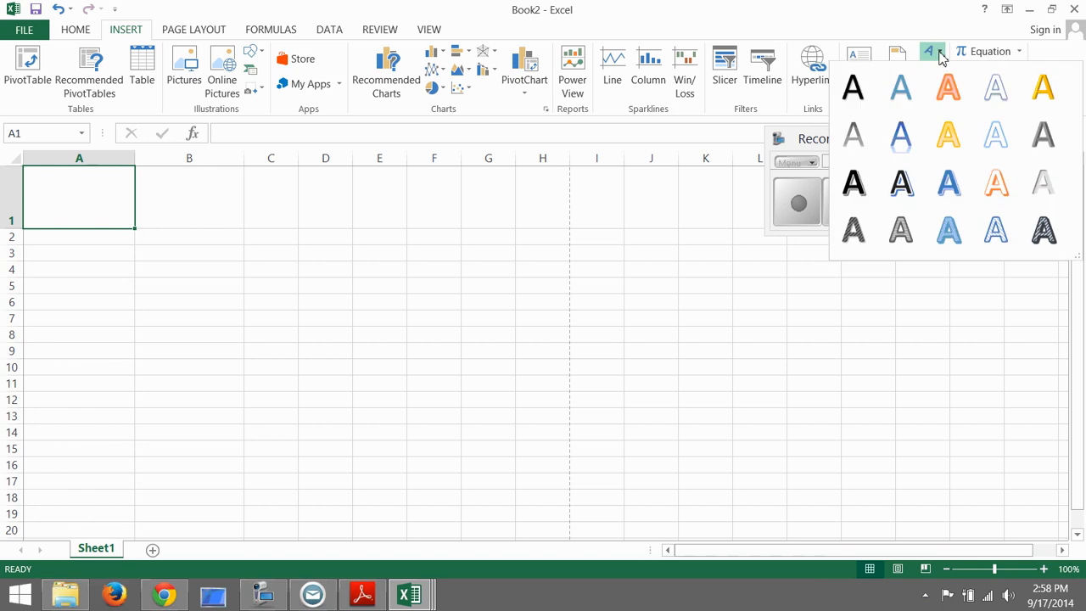
click(1002, 202)
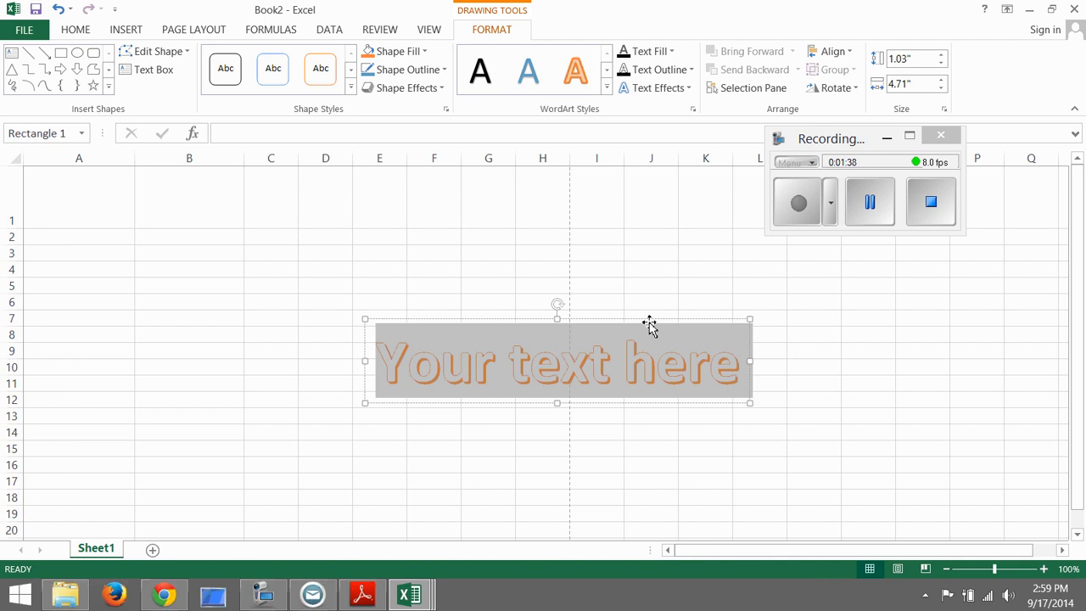
drag(650, 323, 376, 177)
Reduce all of the WordArt text to size 44 and move the WordArt up into row 1
double_click(367, 313)
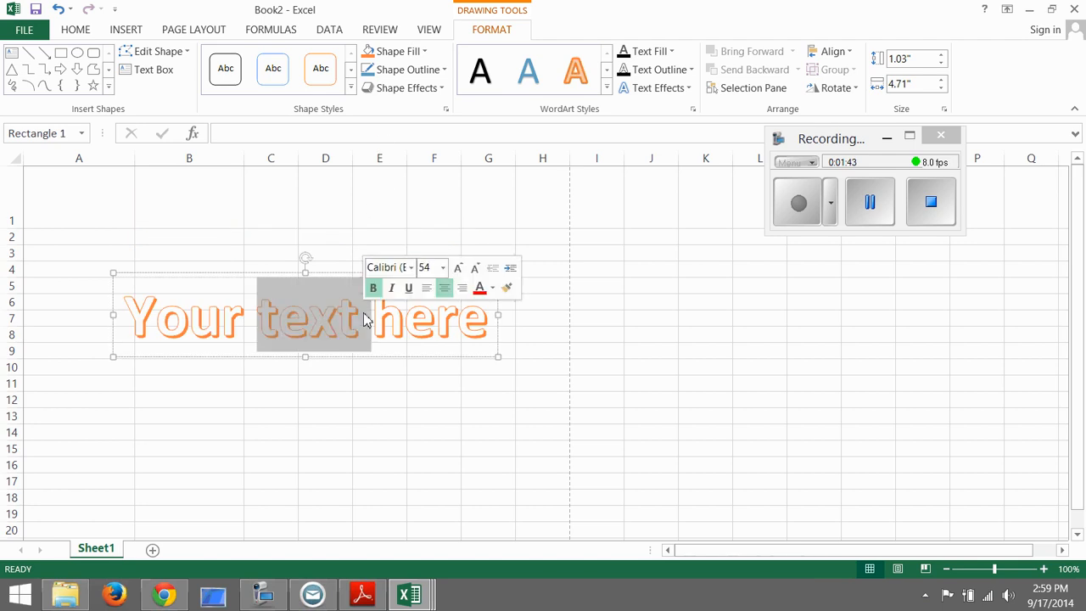
click(485, 333)
drag(486, 327, 127, 322)
click(492, 29)
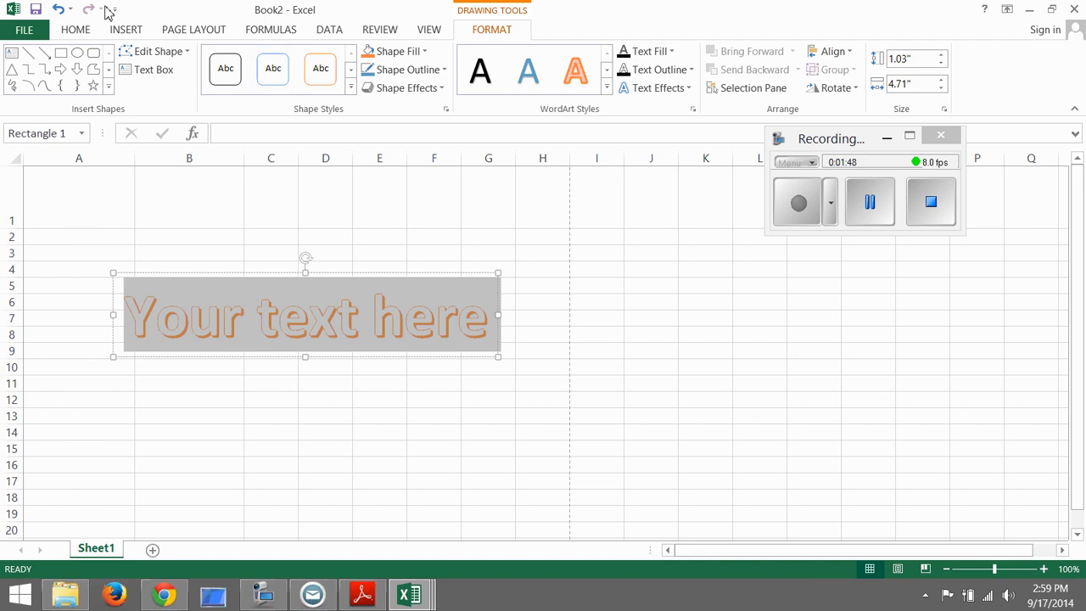
click(75, 34)
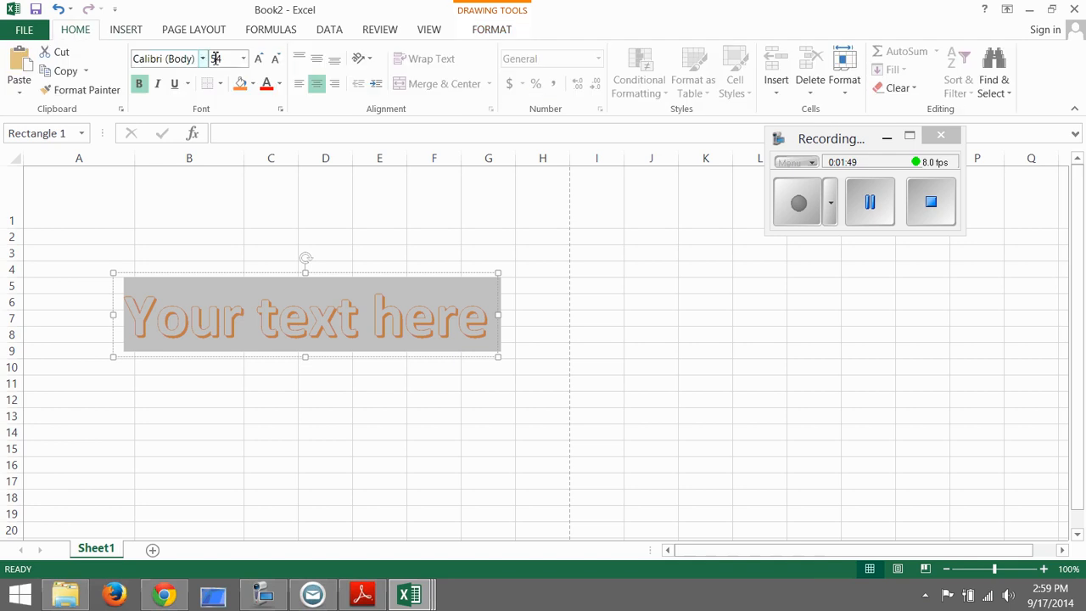
click(275, 60)
click(274, 59)
drag(259, 278, 222, 169)
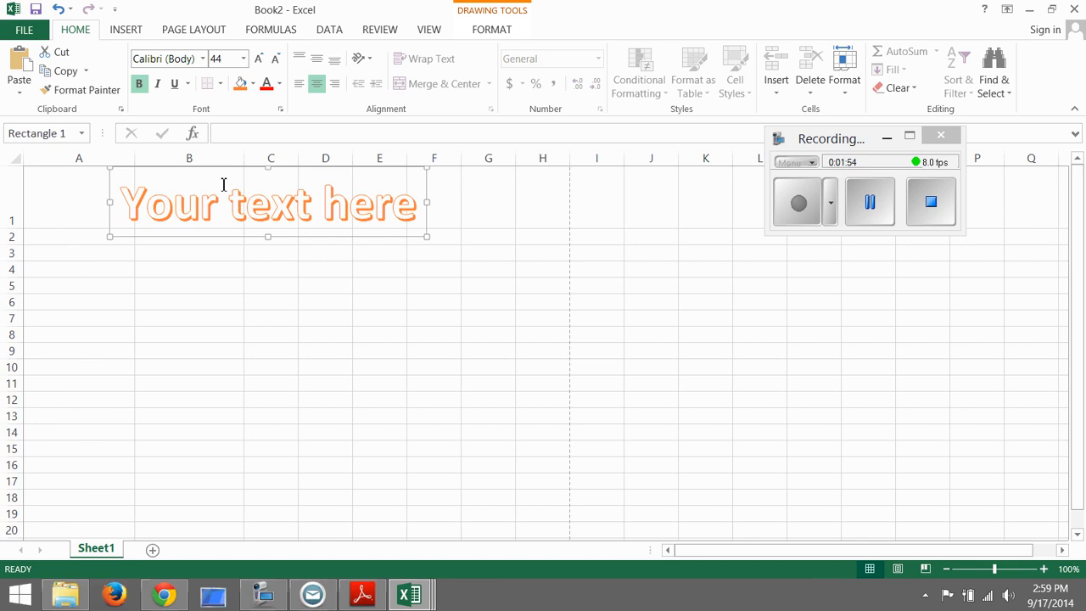
click(222, 258)
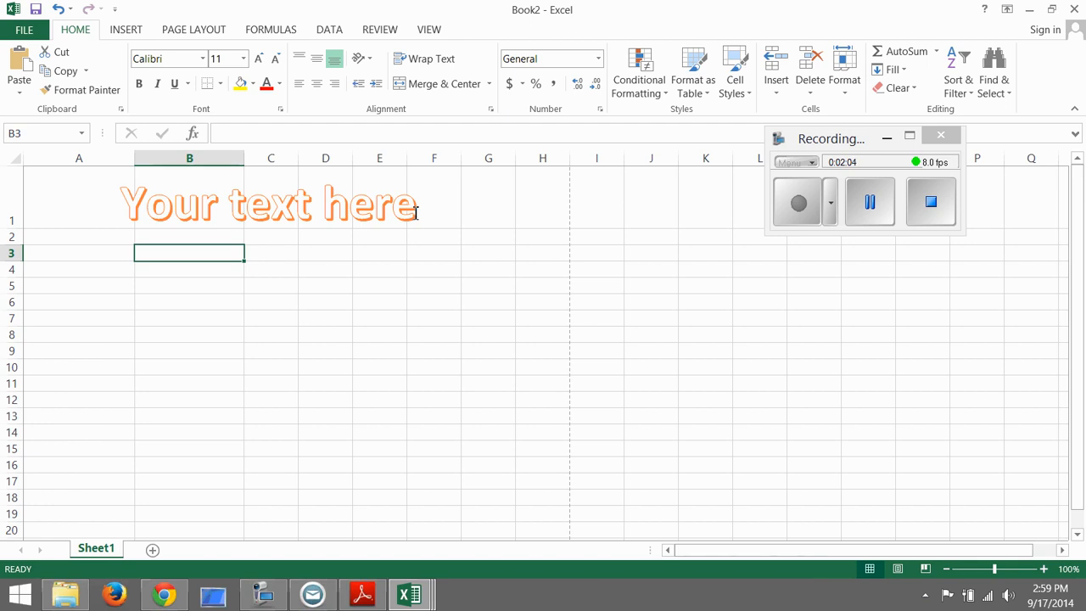
Enter the headings Car #1, Description and MSRP in cells A2 to C2
click(83, 235)
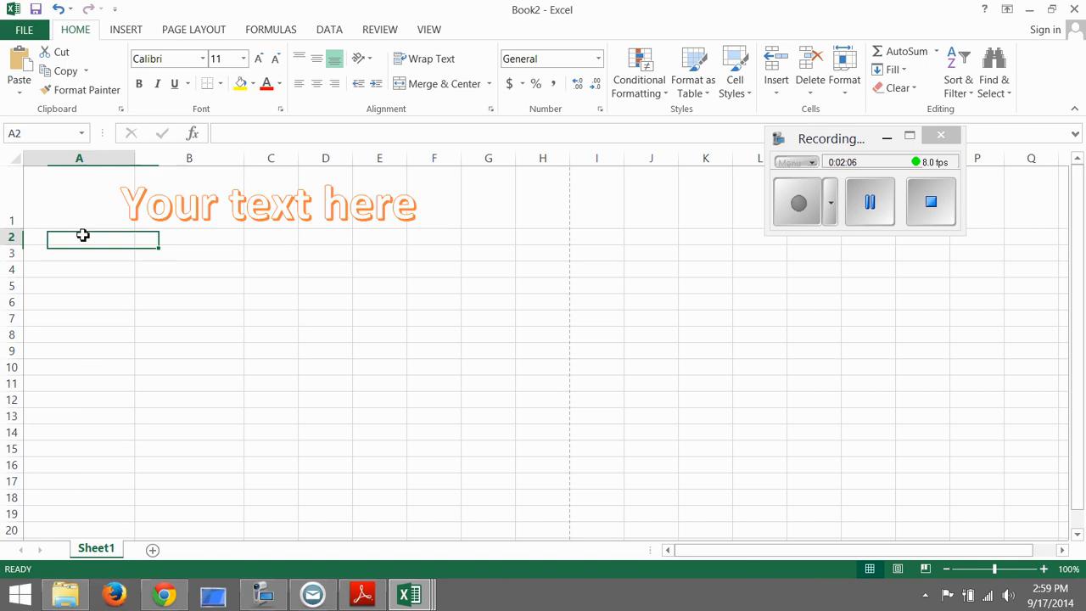
text(C)
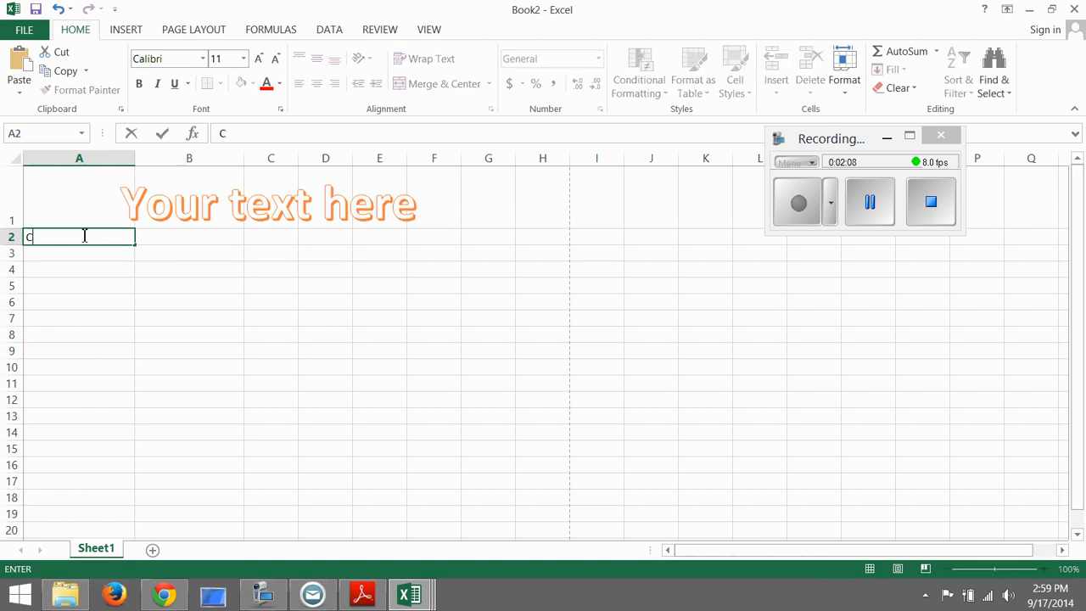
text(ar #1)
key(Tab)
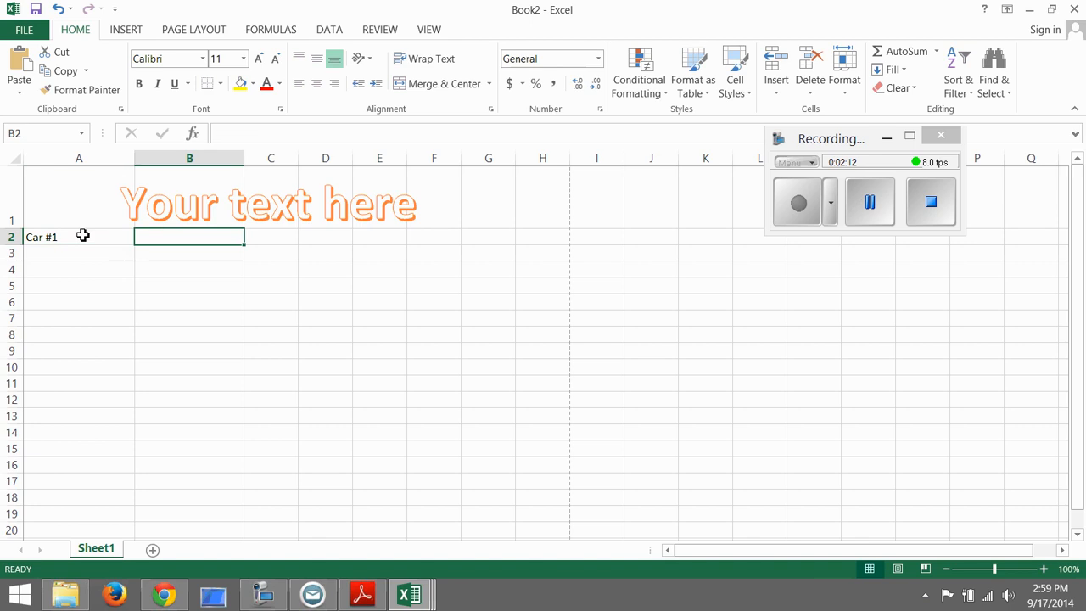
text(D)
key(BackSpace)
text(Des)
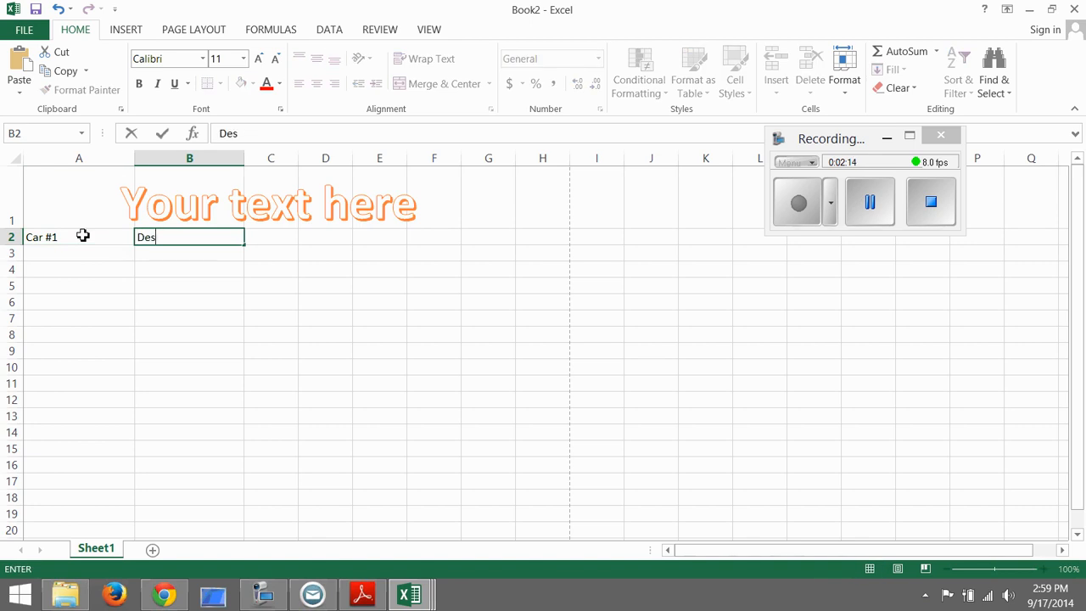
text(cription)
key(Tab)
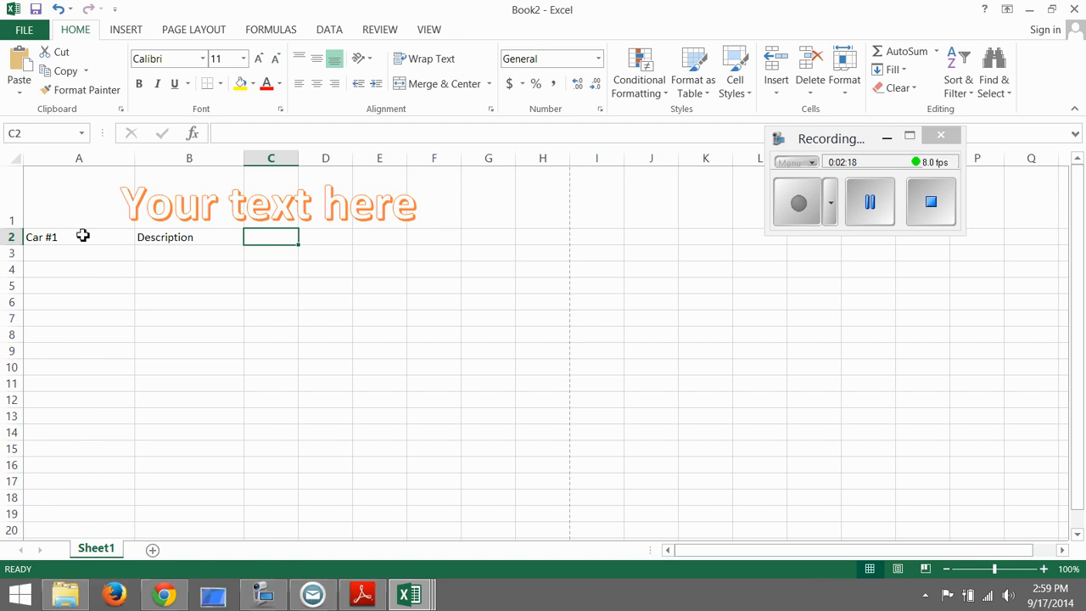
text(MSRP)
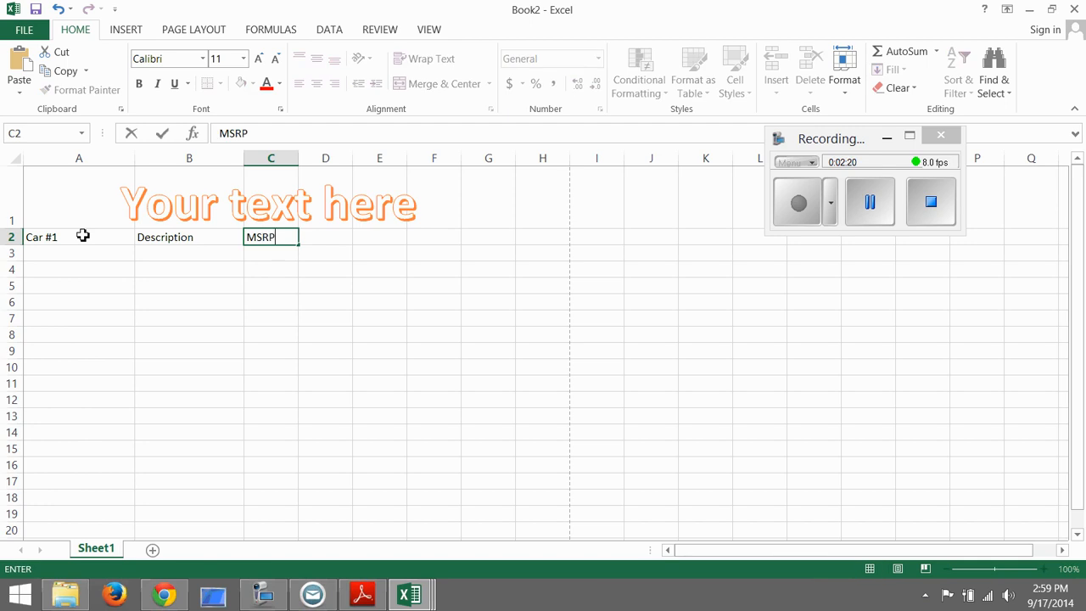
click(332, 236)
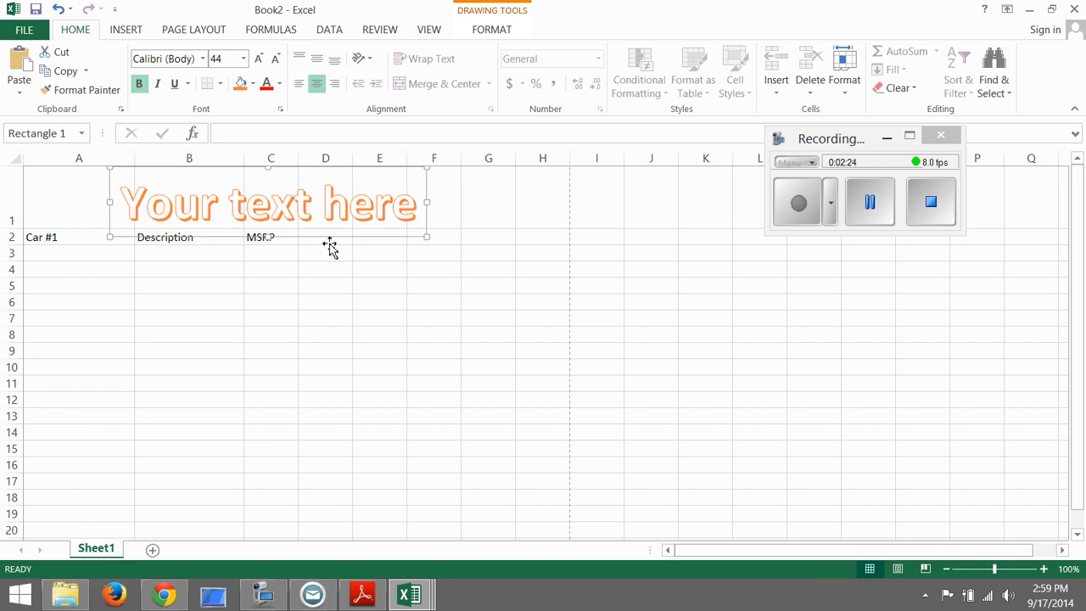
click(377, 252)
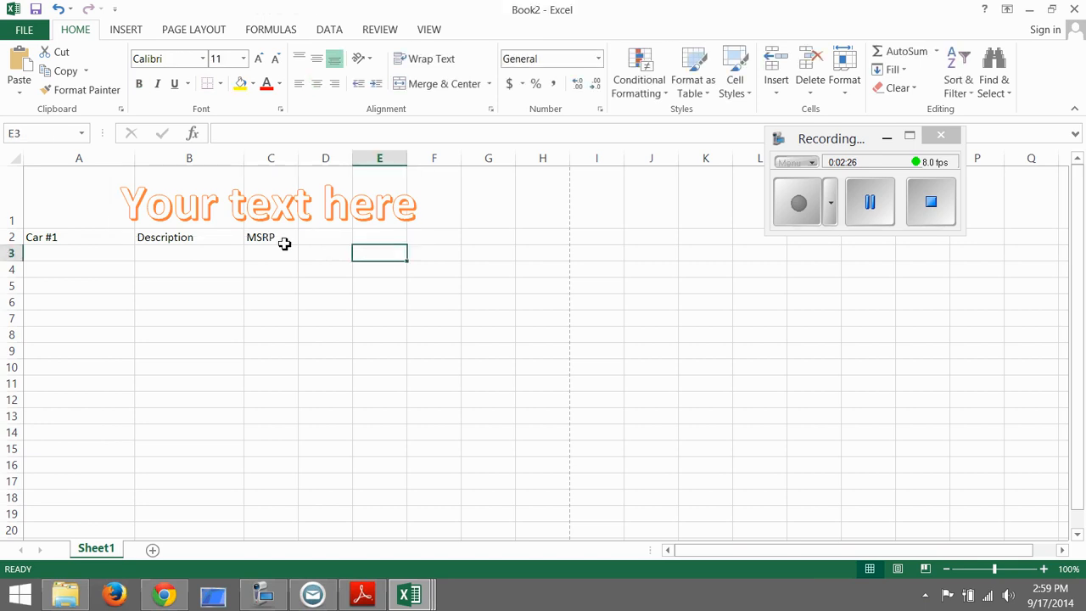
Enter the headings Interest Rate, Years and Months in cells D2 to F2
click(321, 242)
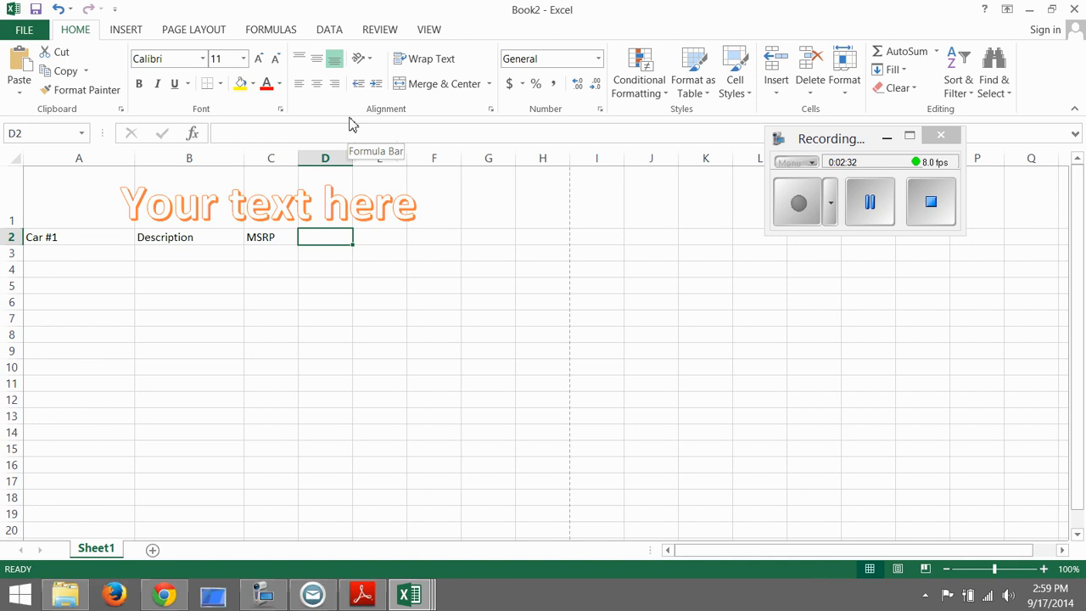
text(Interent)
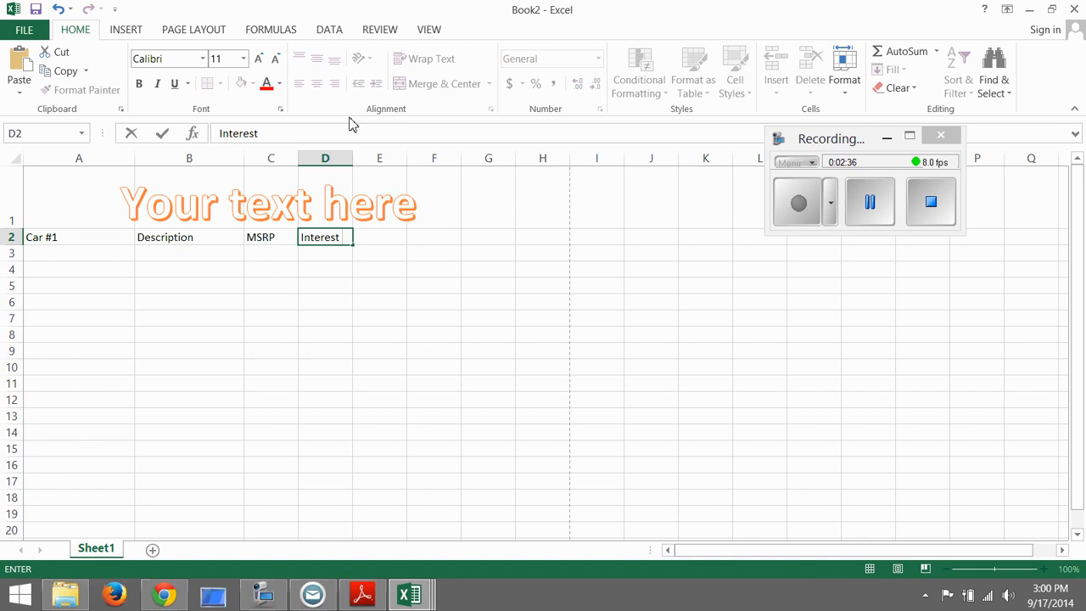
text( Rate)
key(Tab)
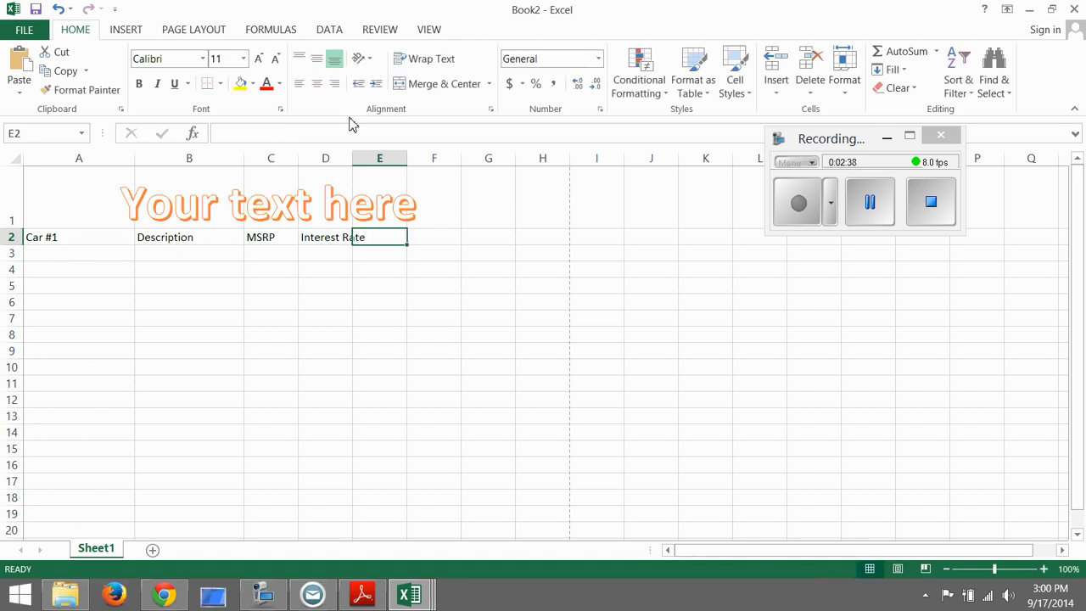
text(Years)
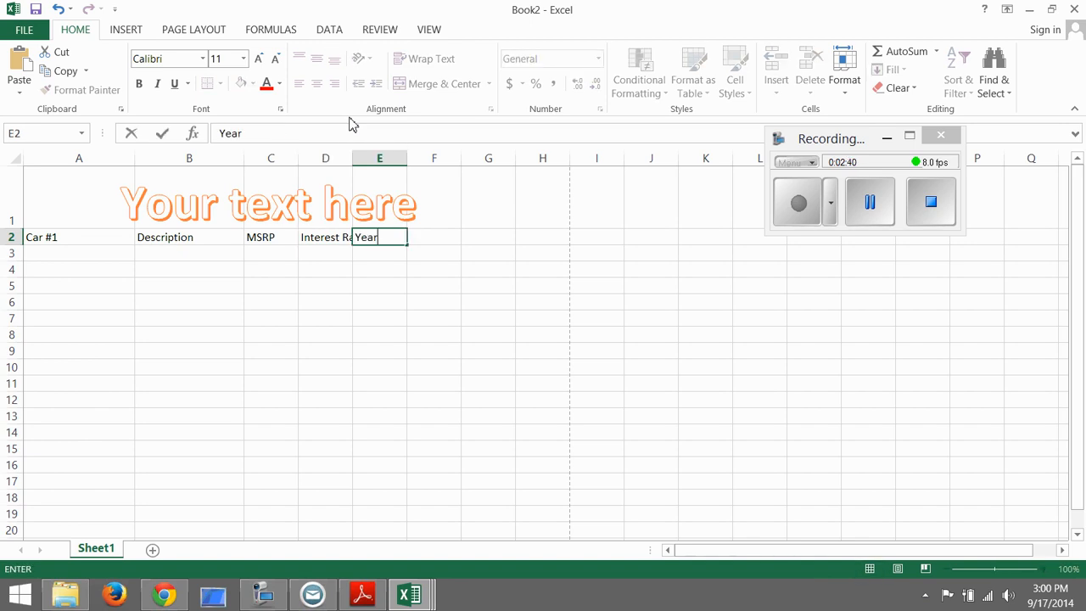
key(Tab)
text(month)
key(BackSpace)
key(BackSpace)
key(BackSpace)
key(BackSpace)
key(BackSpace)
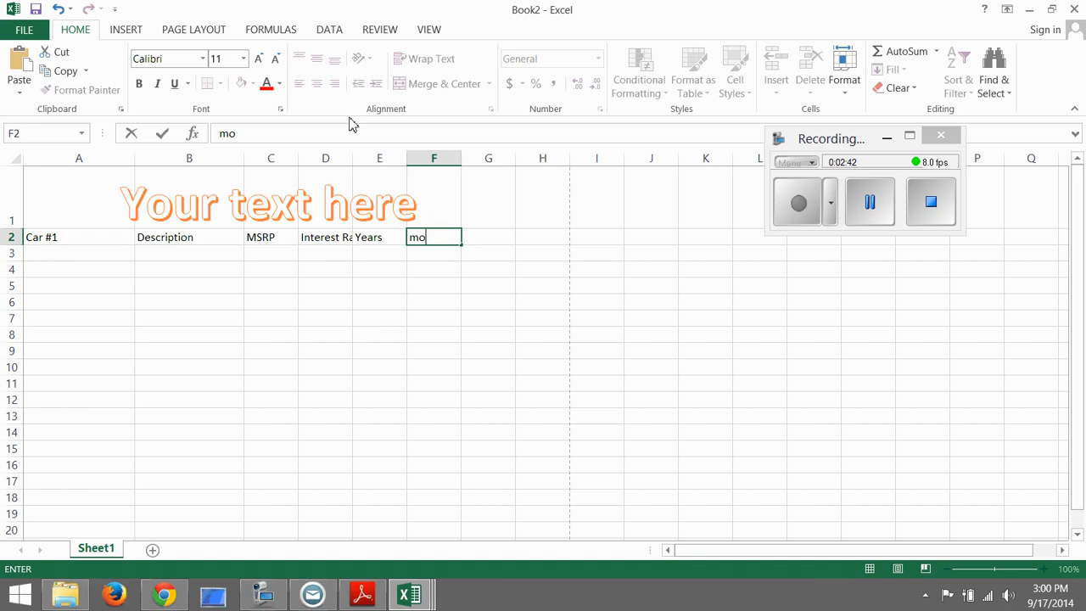
text(Months)
key(Return)
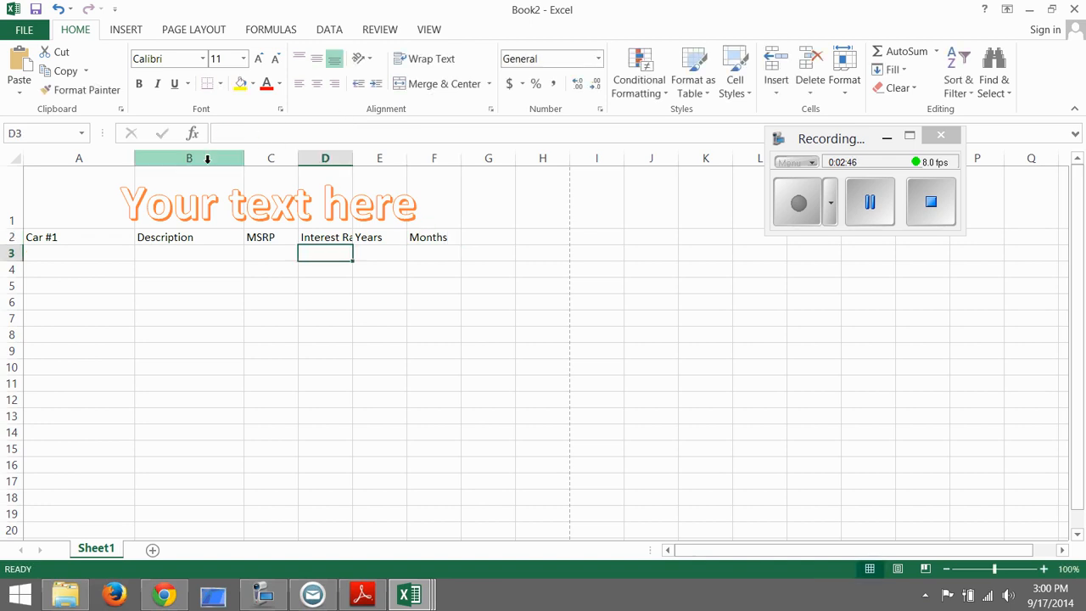
Wrap the text of the Interest Rate heading in cell D2
click(318, 241)
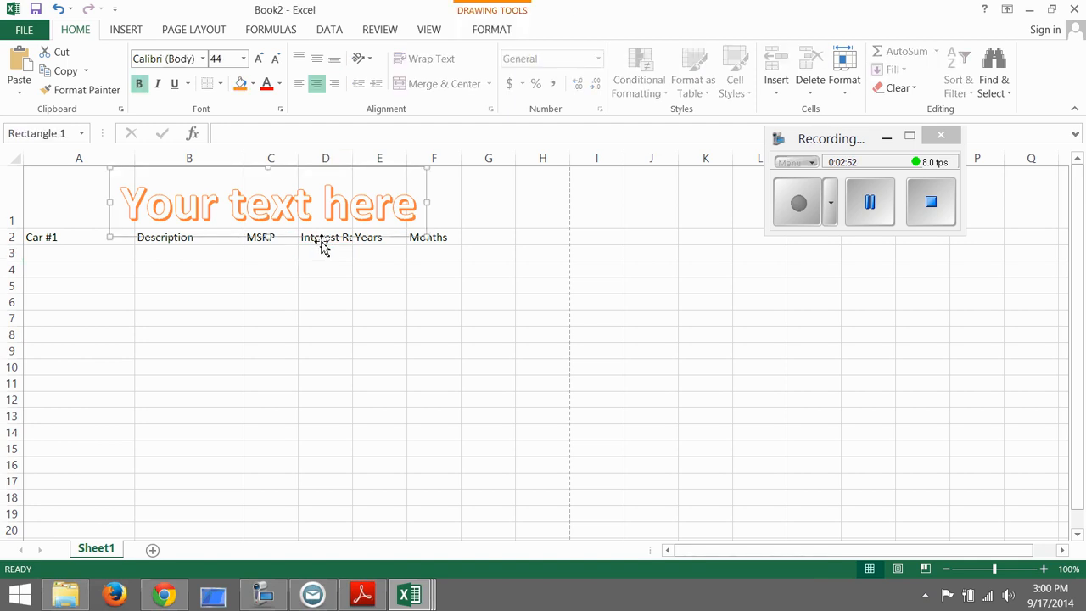
click(325, 248)
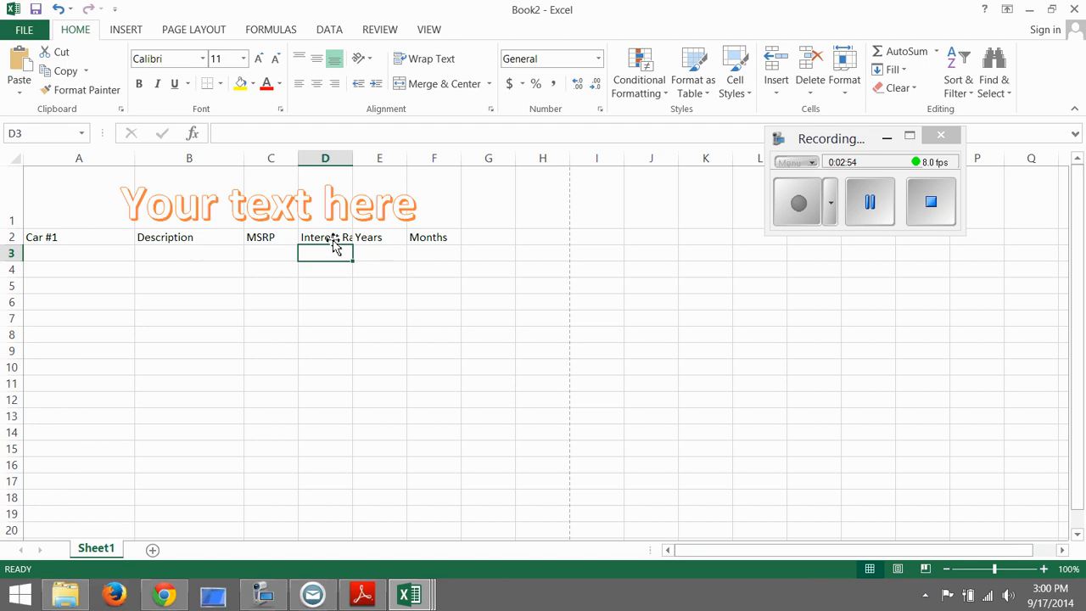
click(333, 243)
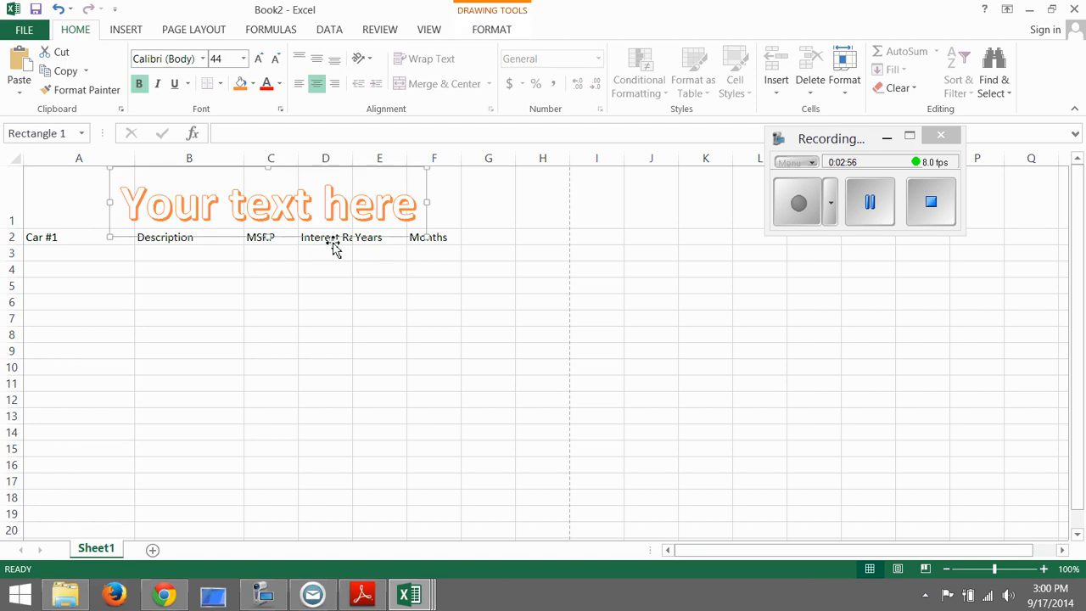
click(336, 249)
click(344, 242)
drag(273, 235, 280, 228)
click(315, 237)
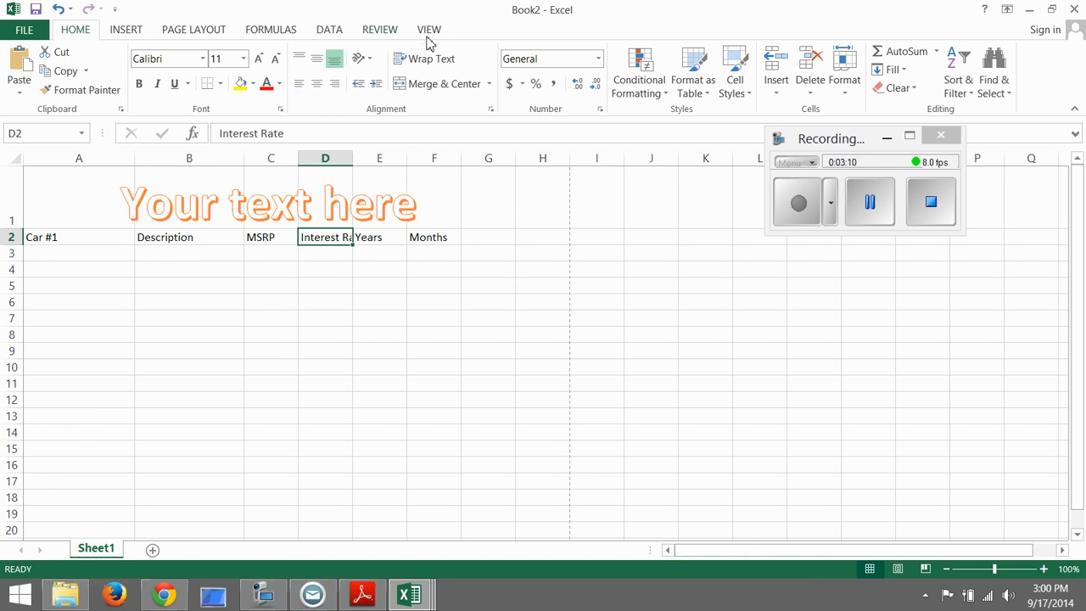
click(449, 61)
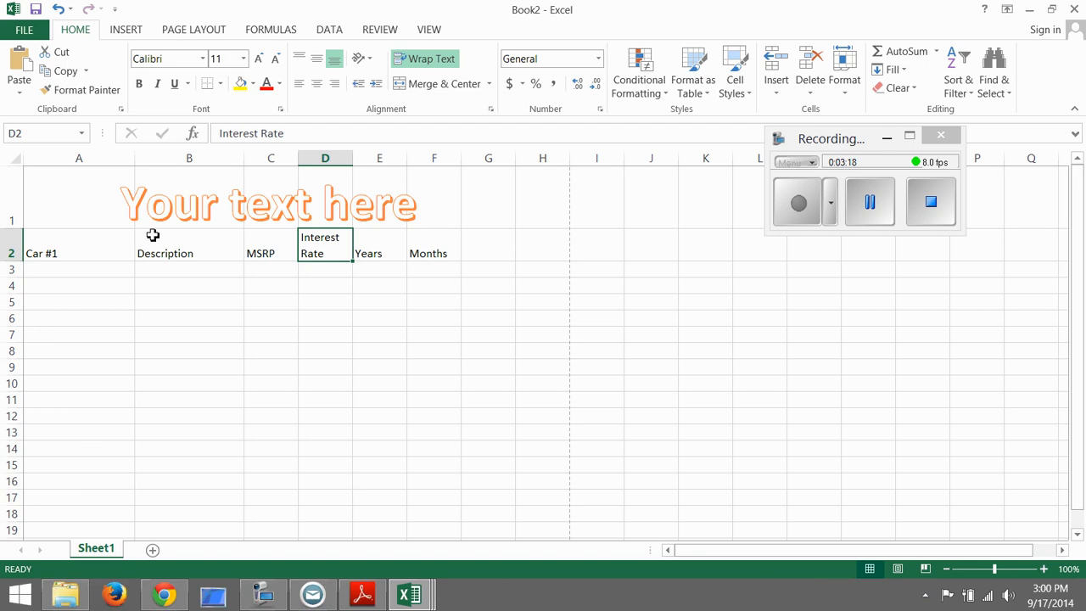
Set the text orientation of the Car #1 heading in cell A2 to 17 degrees
click(115, 247)
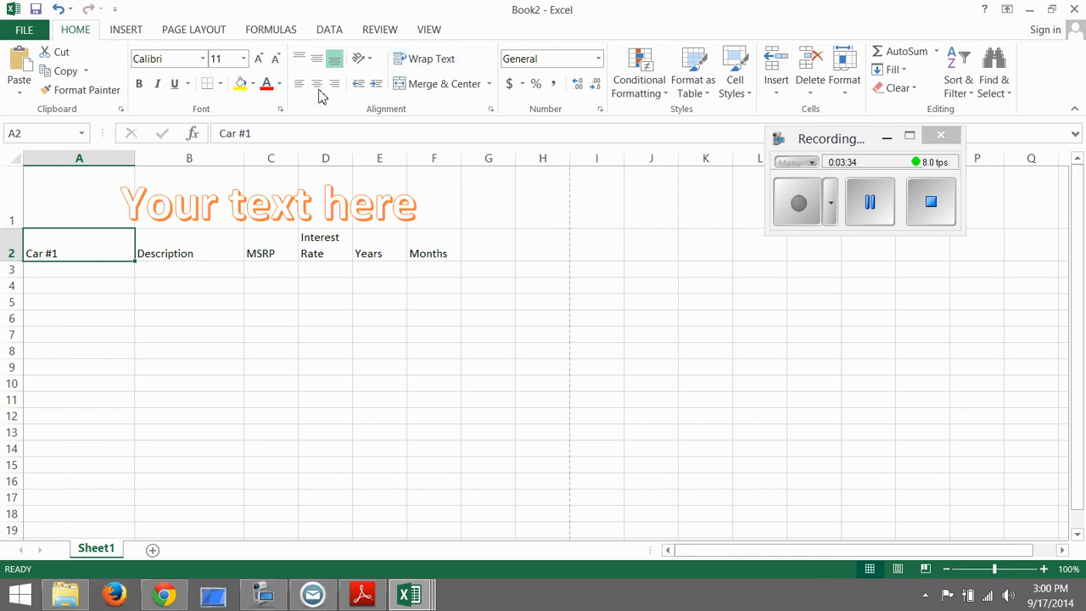
click(371, 61)
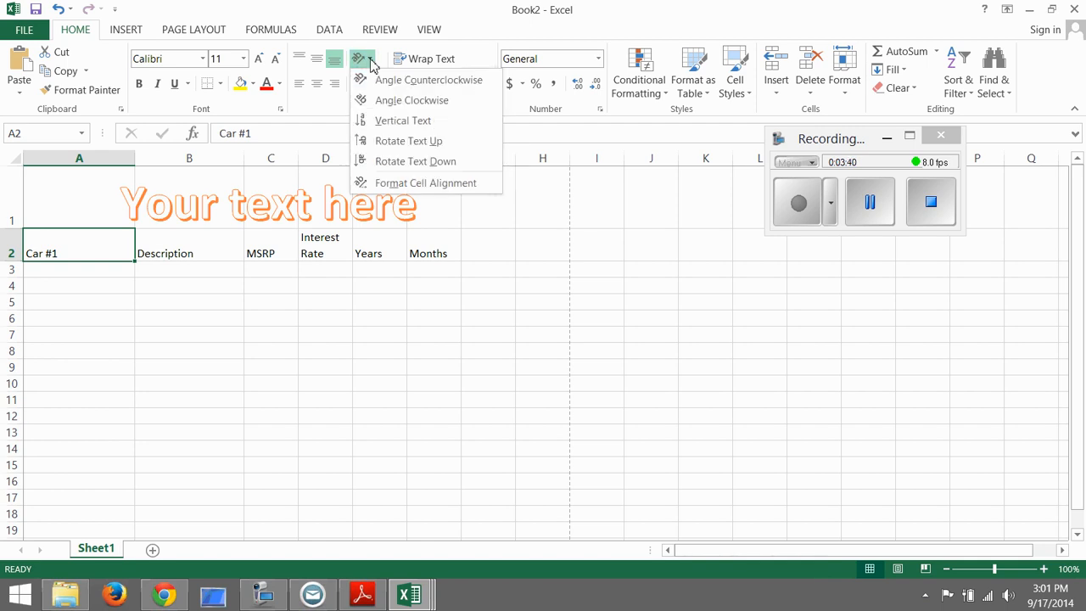
click(404, 187)
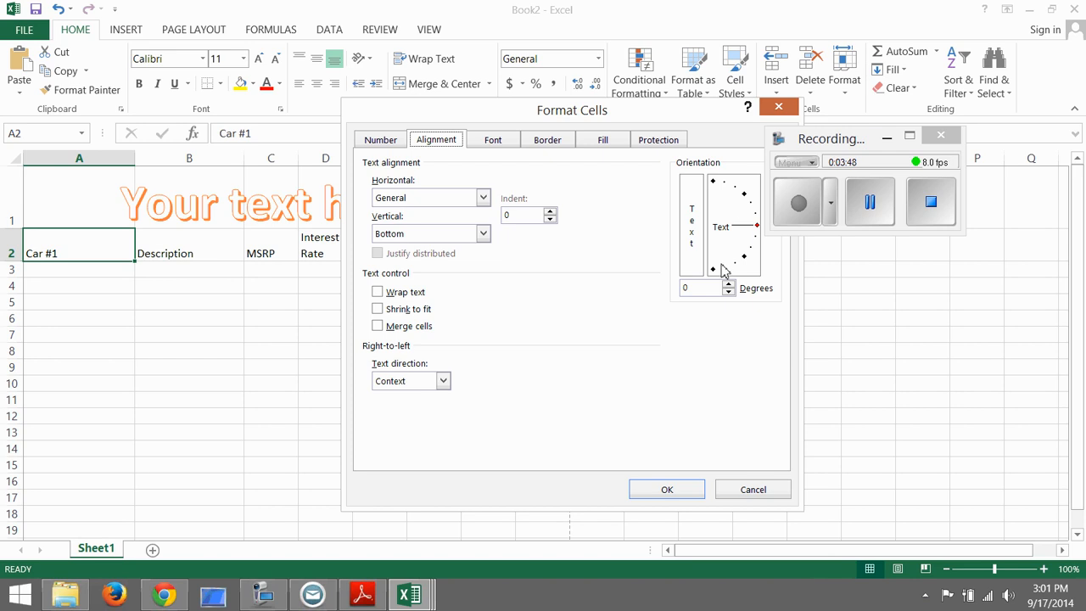
click(754, 219)
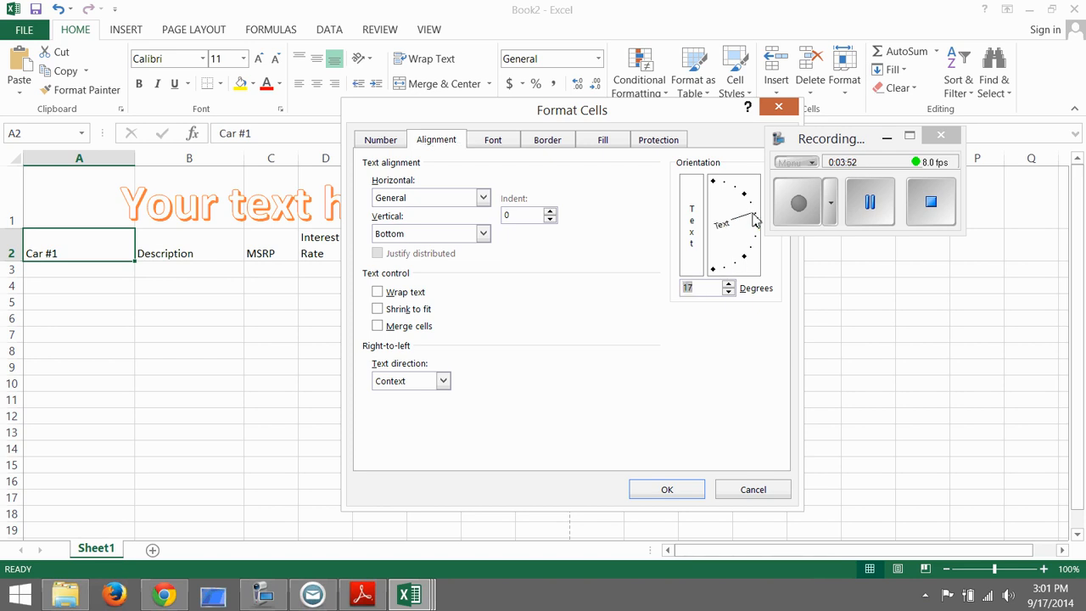
click(755, 219)
click(668, 491)
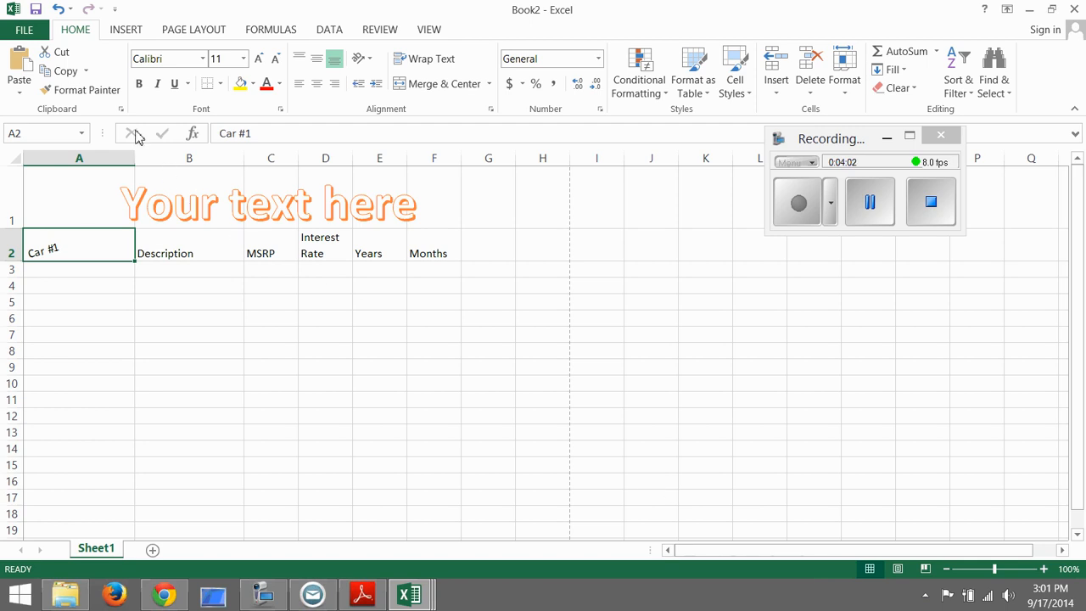
Copy the formatting of cell A2 onto the headings in B2 to F2 with Format Painter
click(76, 90)
click(76, 90)
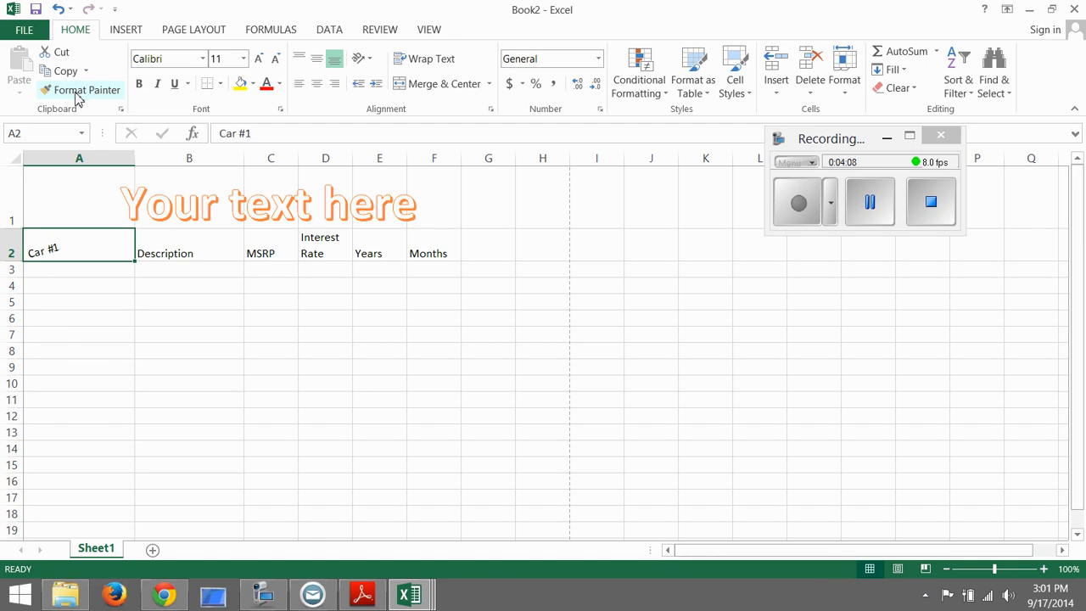
click(77, 92)
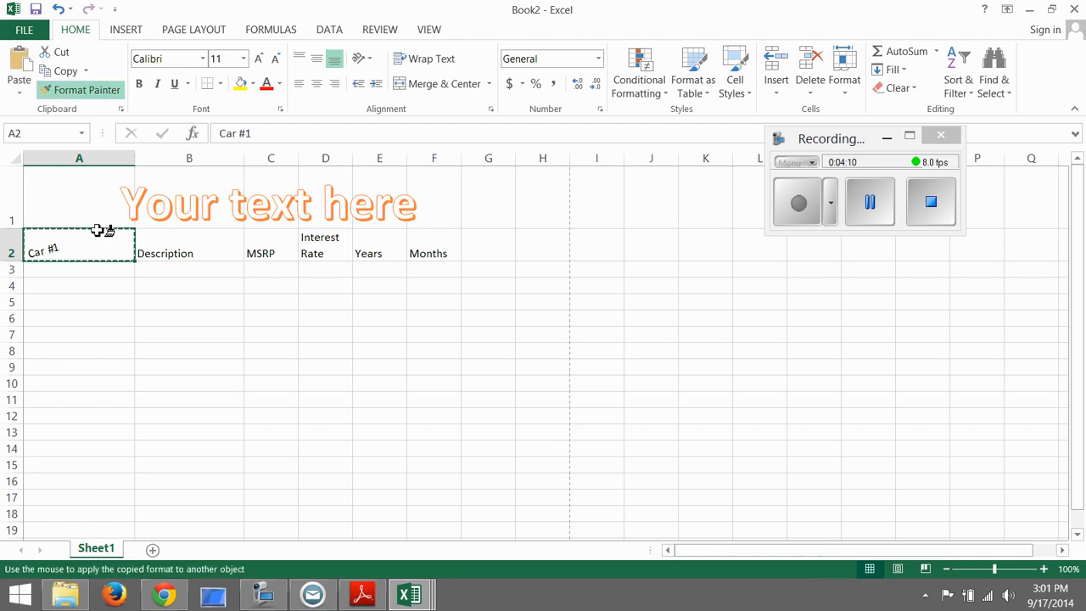
mouse_move(160, 246)
mouse_down()
mouse_move(366, 253)
mouse_move(443, 240)
mouse_up()
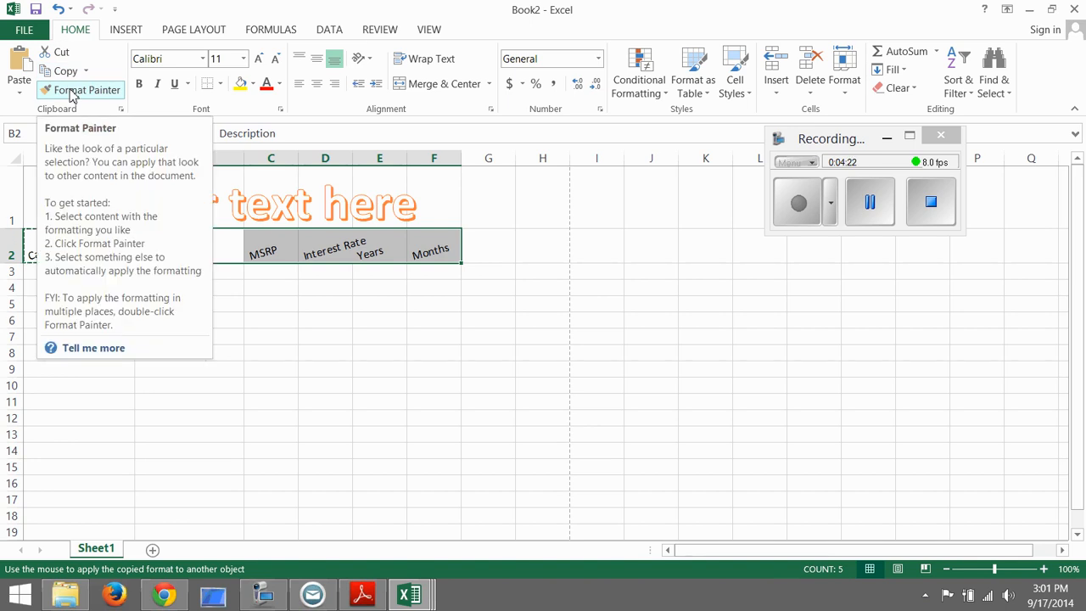
click(73, 92)
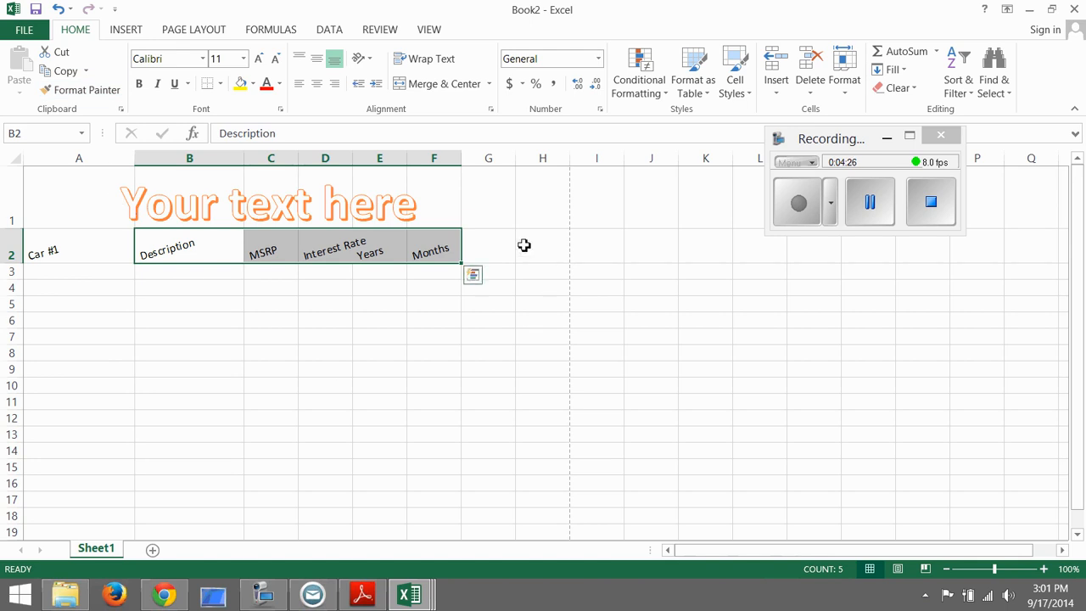
Fill the heading cells A2 to F2 with yellow
click(80, 241)
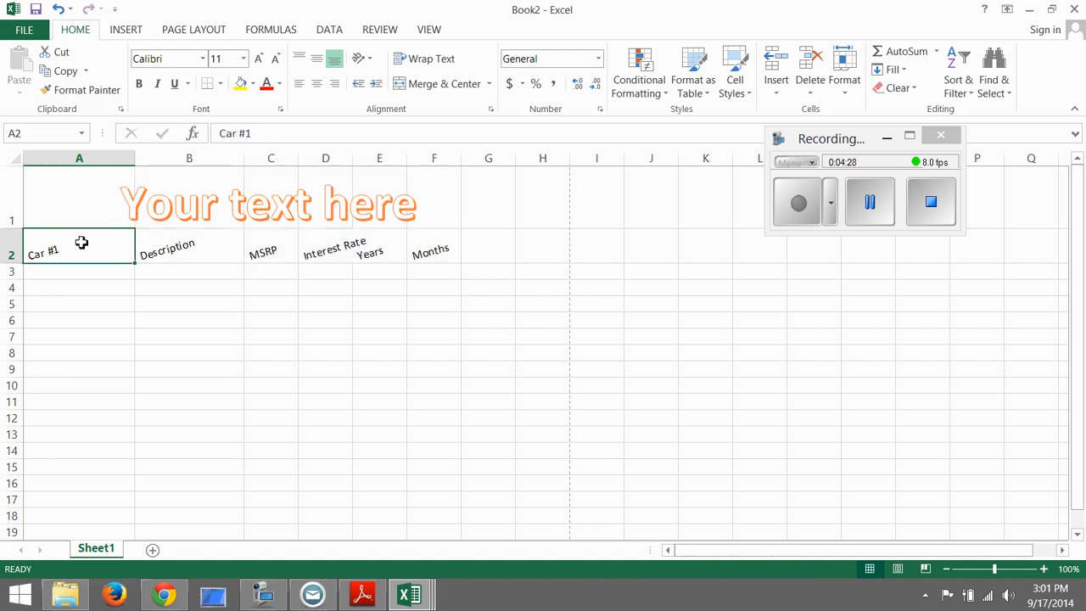
drag(79, 252, 432, 242)
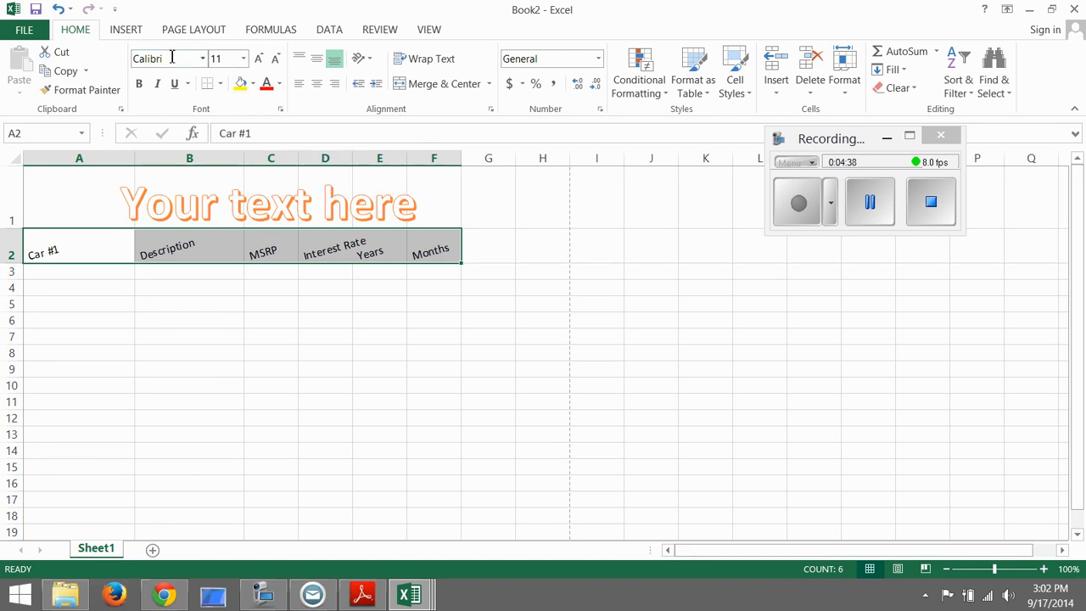
click(243, 86)
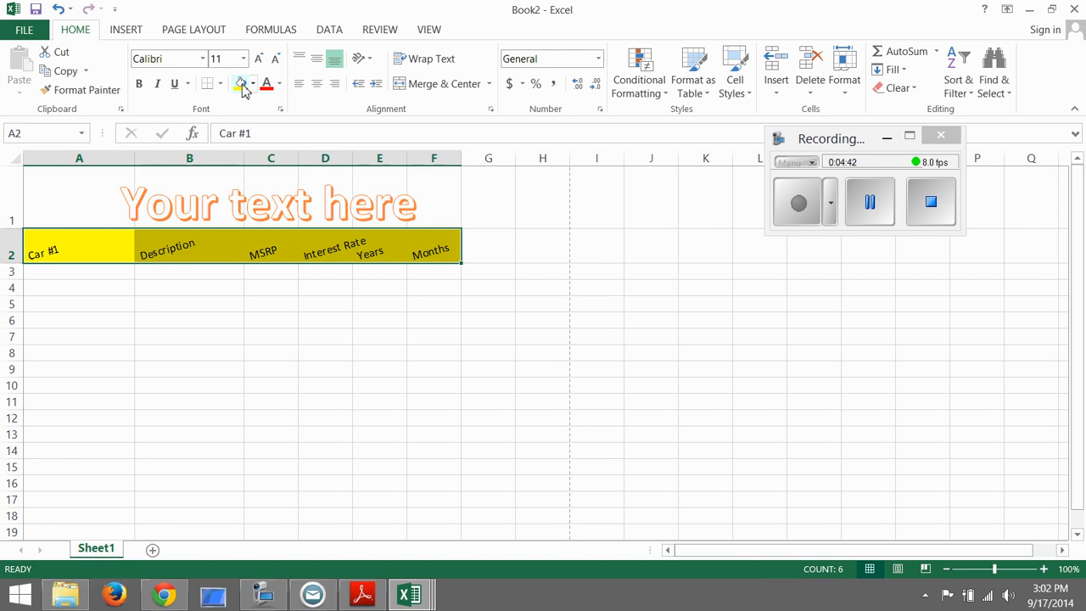
Enter 42,000 as the MSRP in cell C3 and apply the dollar accounting number format to it
click(282, 272)
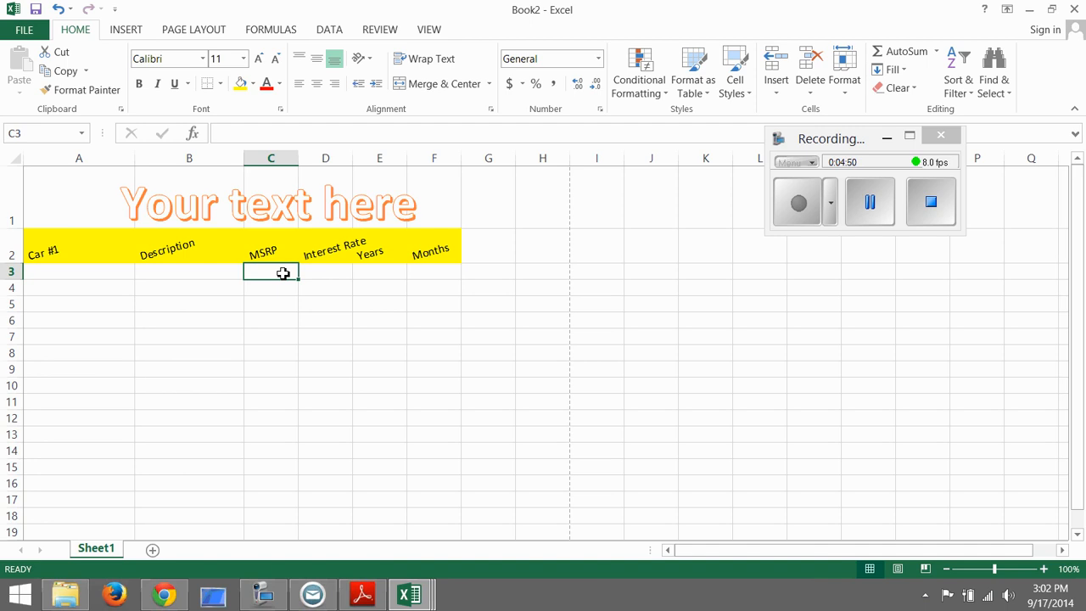
text(42)
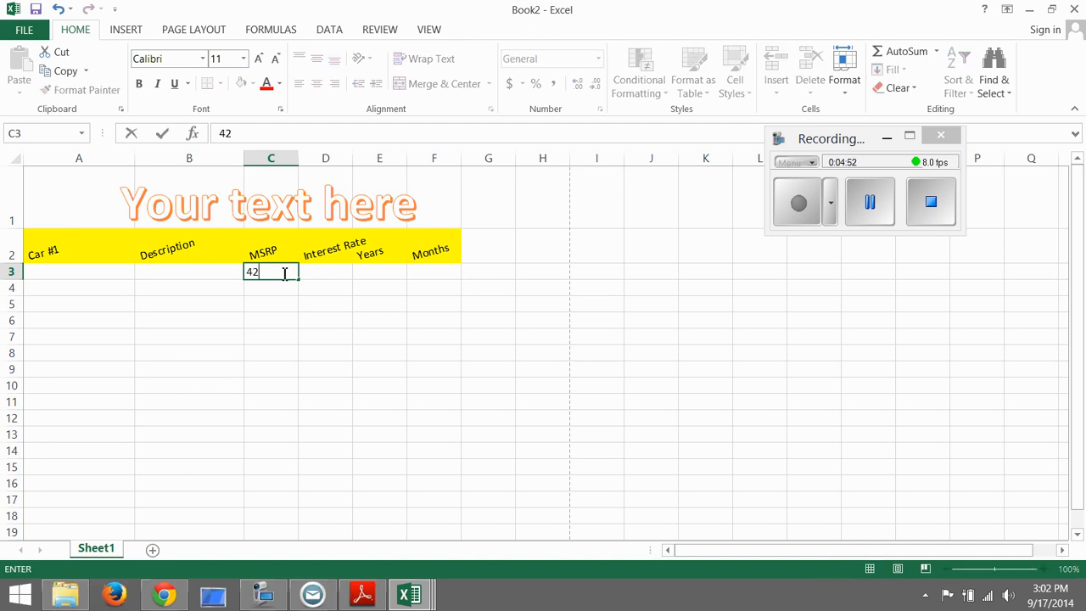
text(,000)
key(Return)
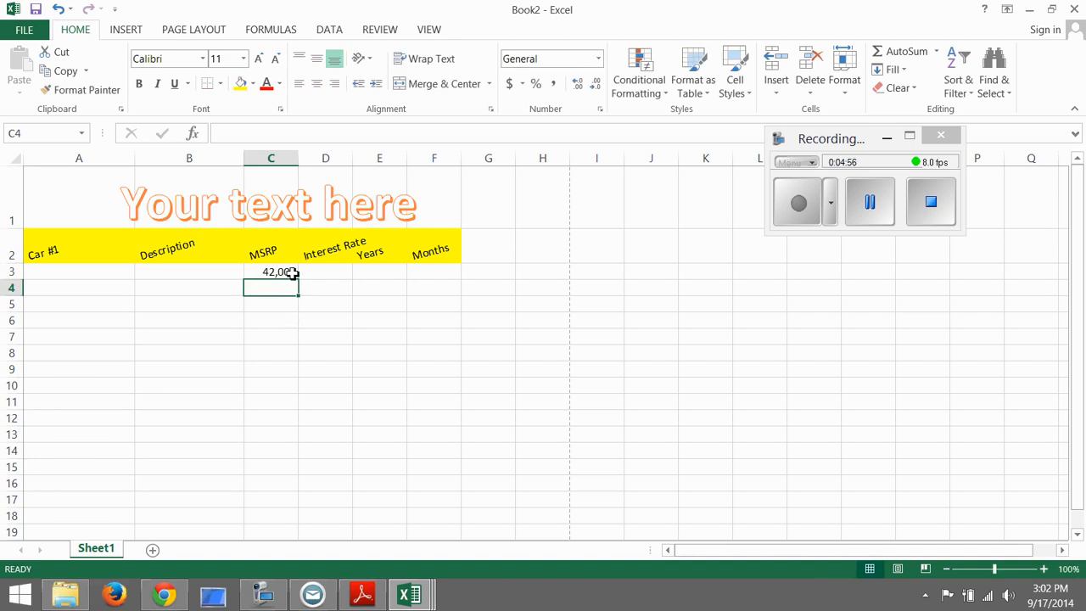
click(291, 274)
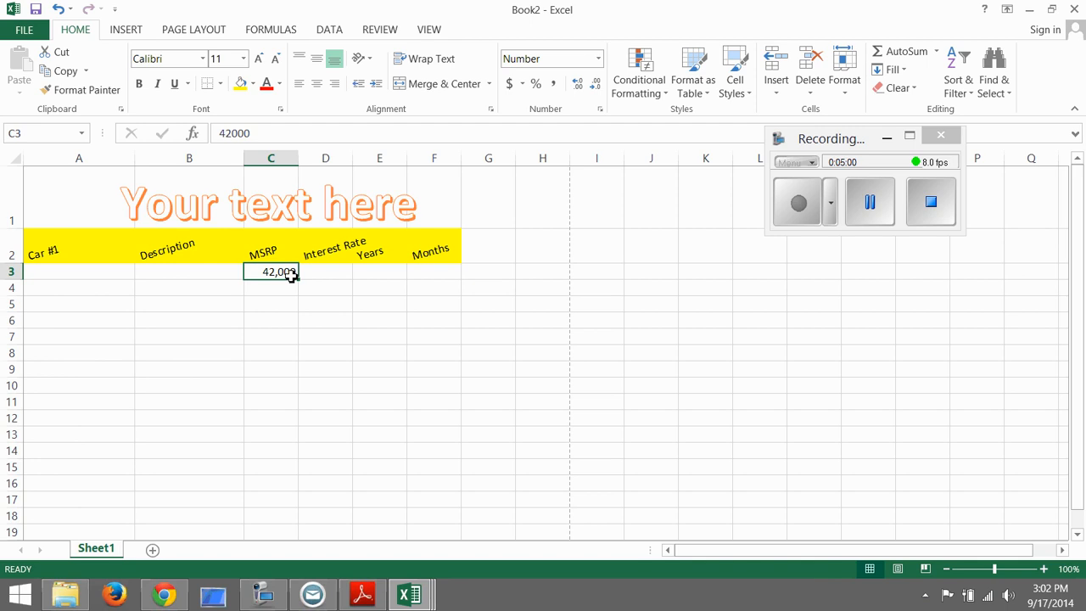
click(510, 84)
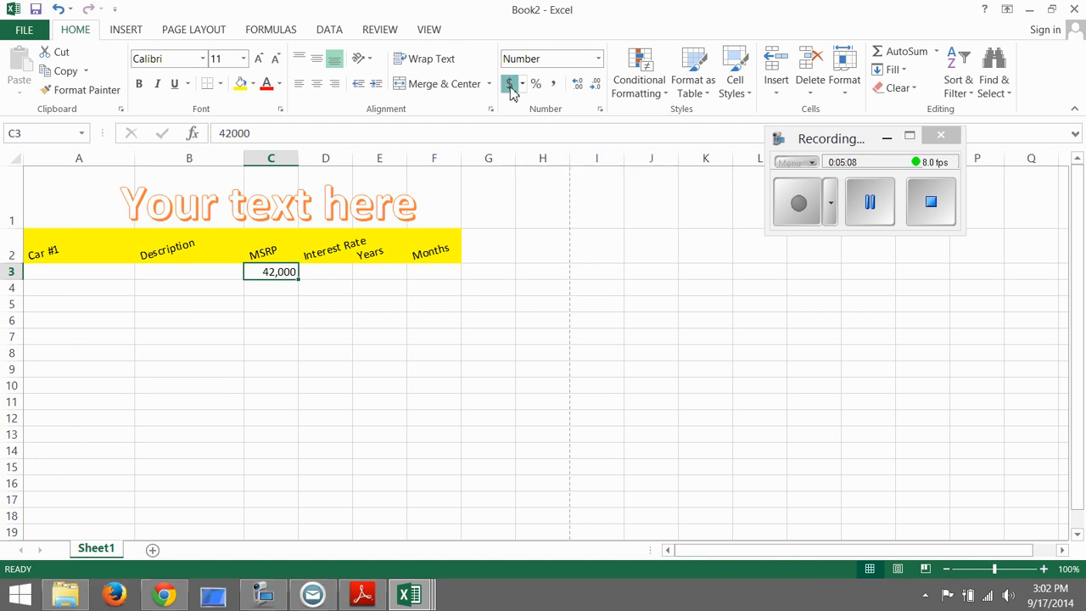